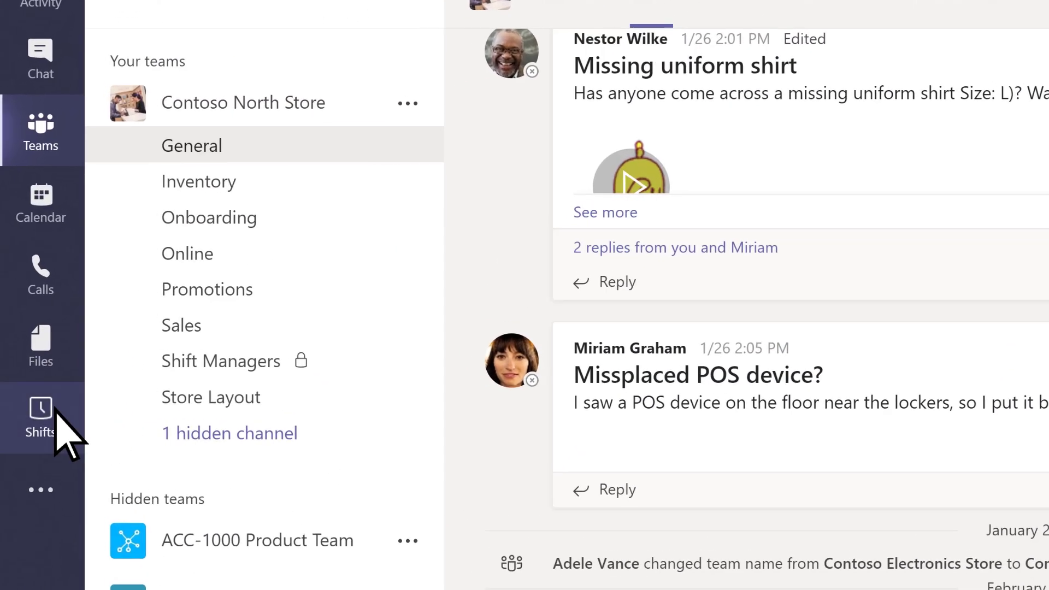
Step: Open the Shifts app to see the list of team schedules
left_click(41, 417)
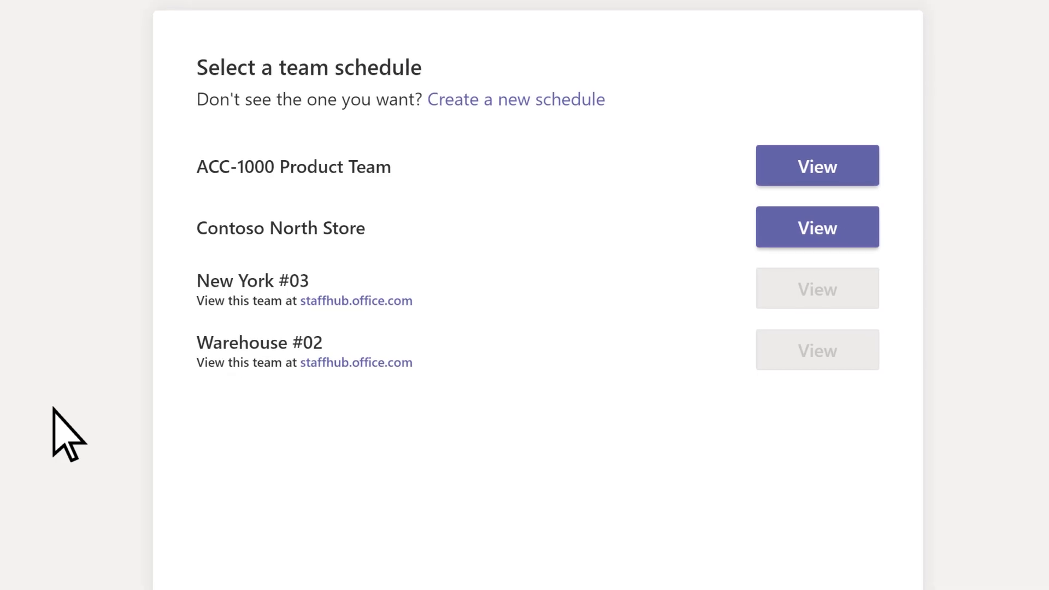
Step: Open Contoso North Store in Day view and add Thursday's note 'Don't forget to bring your badge with you!'
left_click(808, 228)
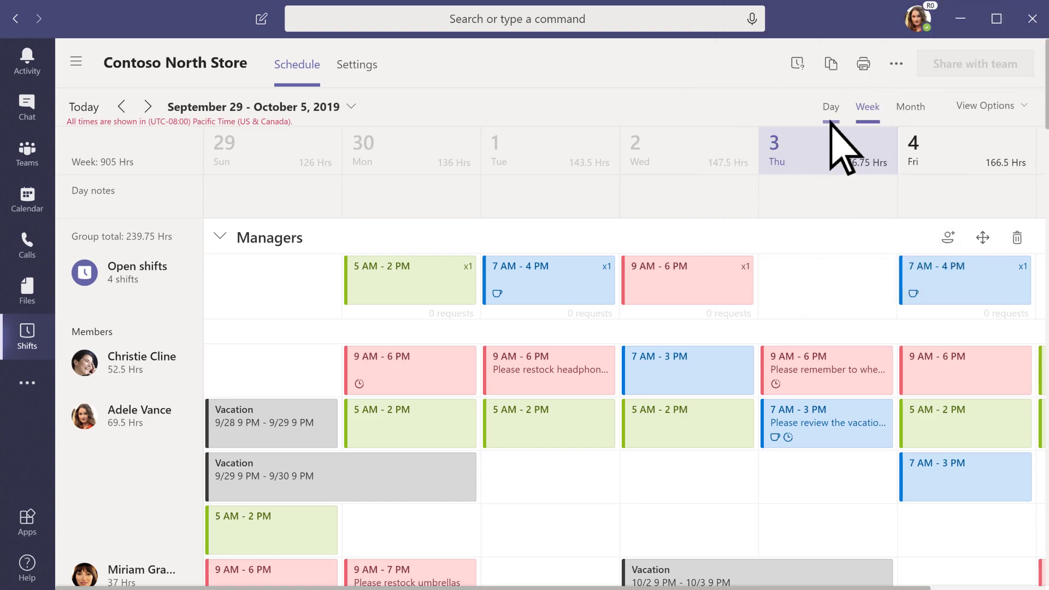
left_click(830, 106)
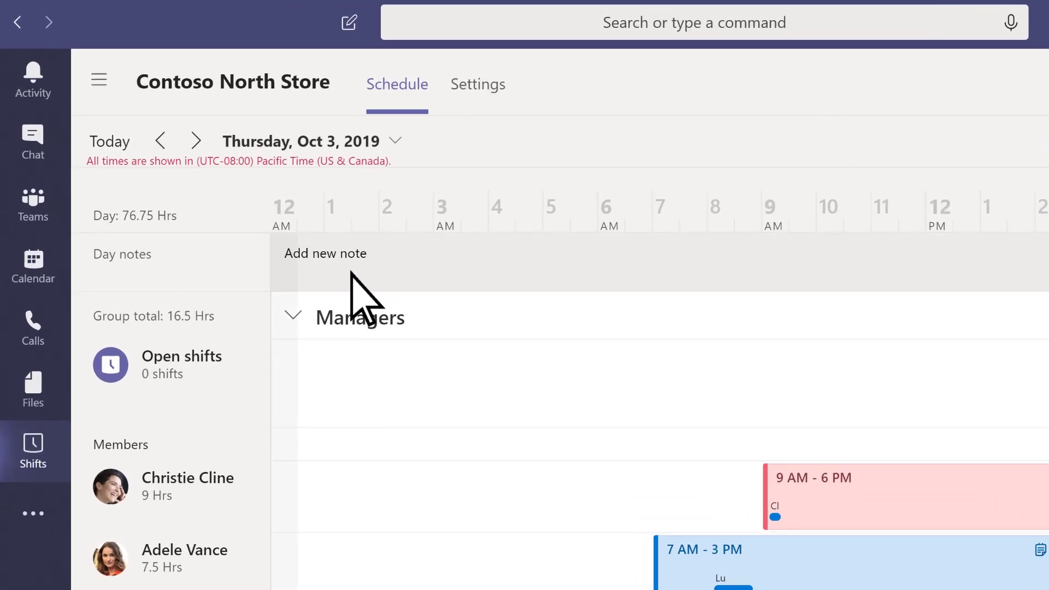
left_click(246, 198)
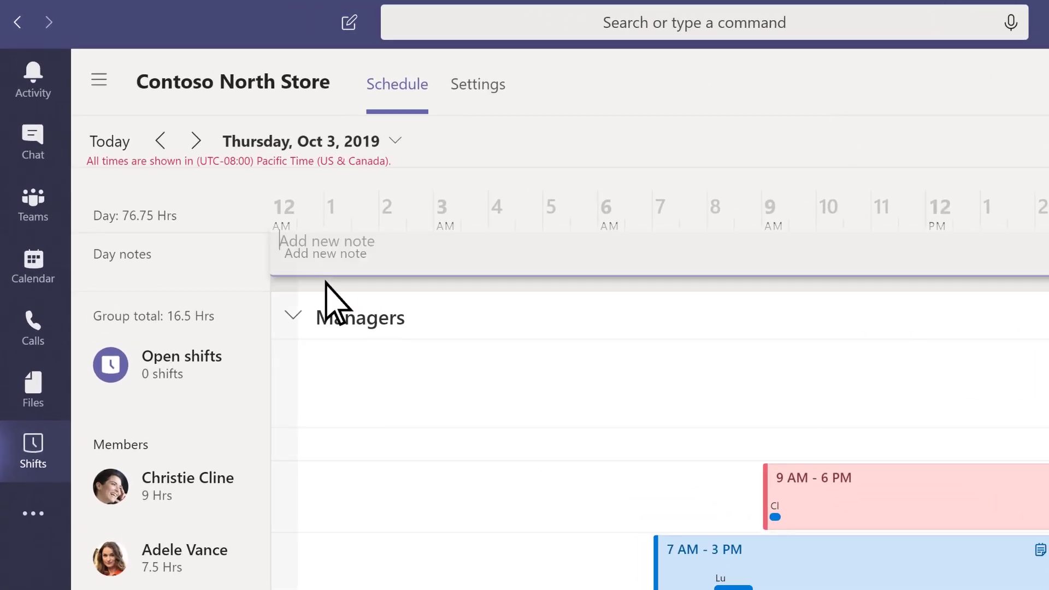
type("D")
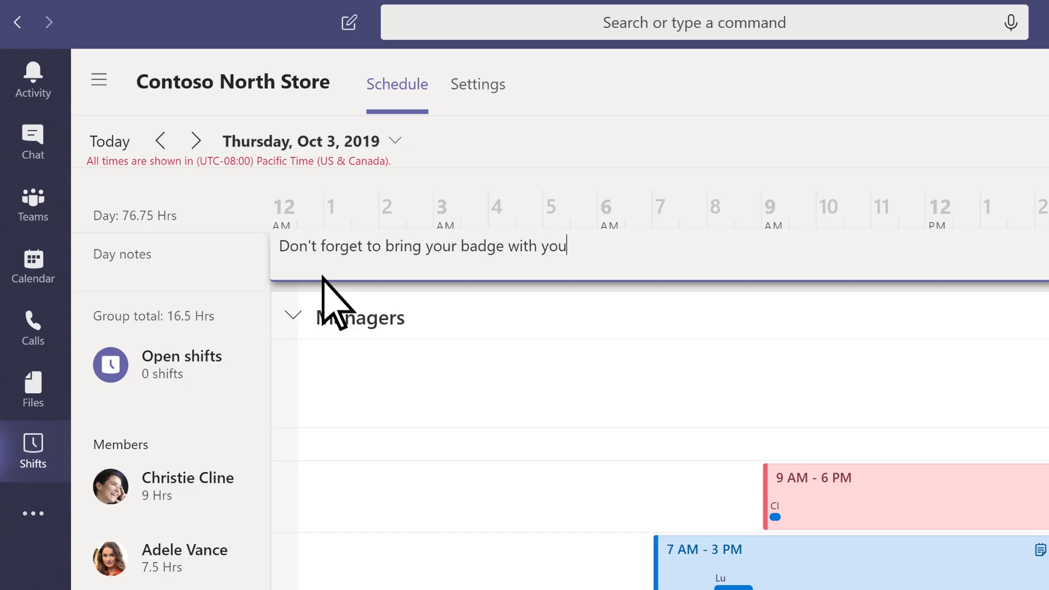
type("!")
left_click(263, 337)
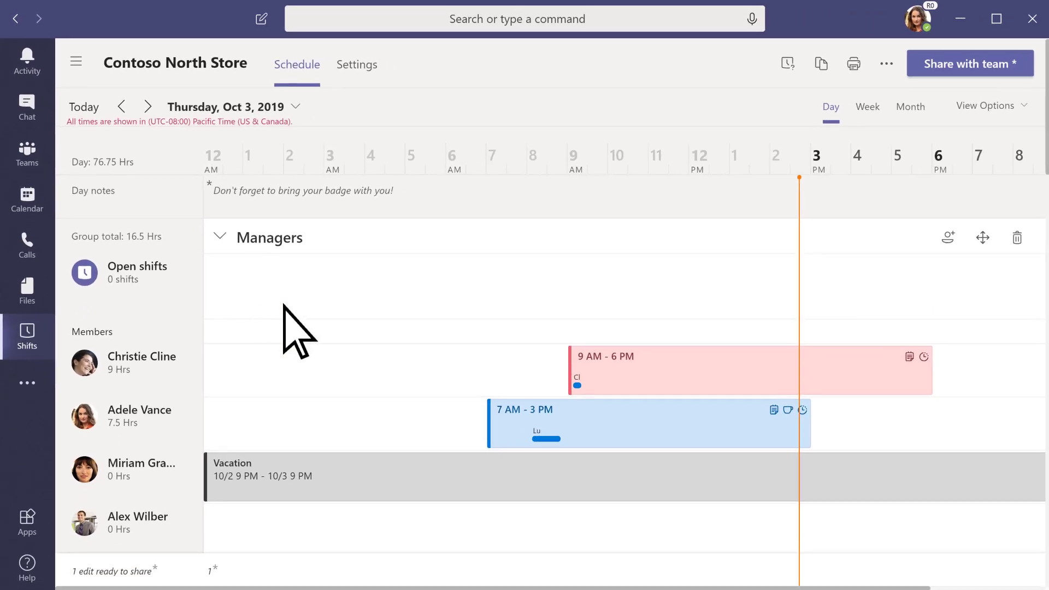
Step: Show the October month view and arrange the schedule by shift instead of person
left_click(868, 107)
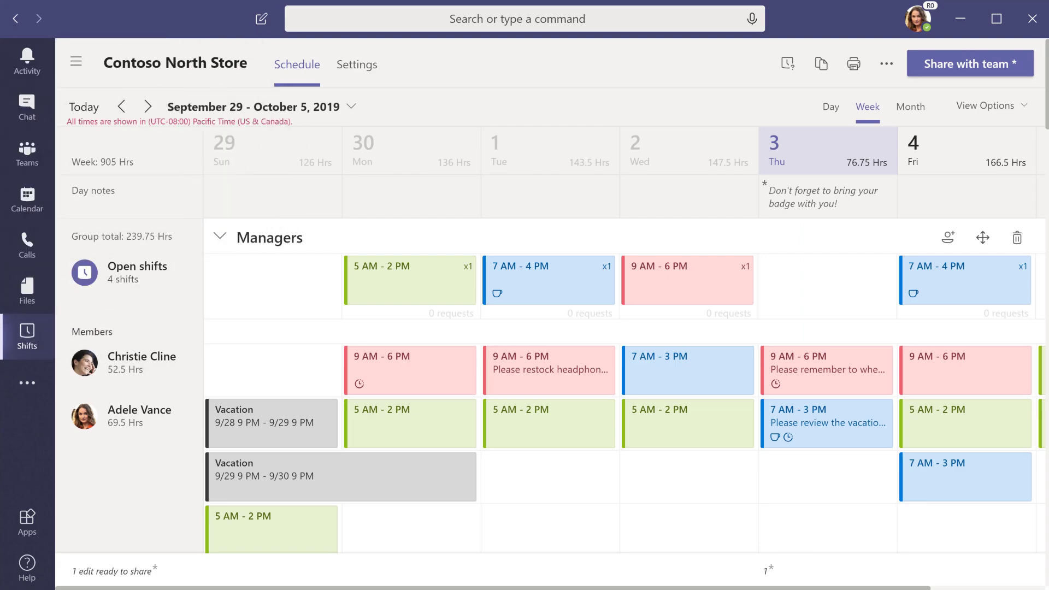
left_click(911, 107)
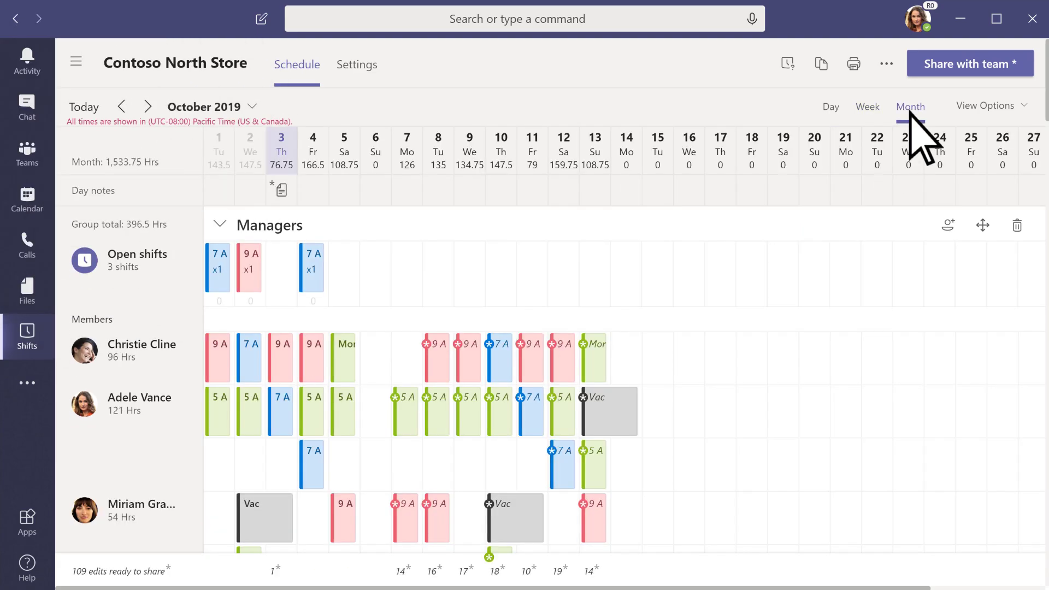
left_click(990, 105)
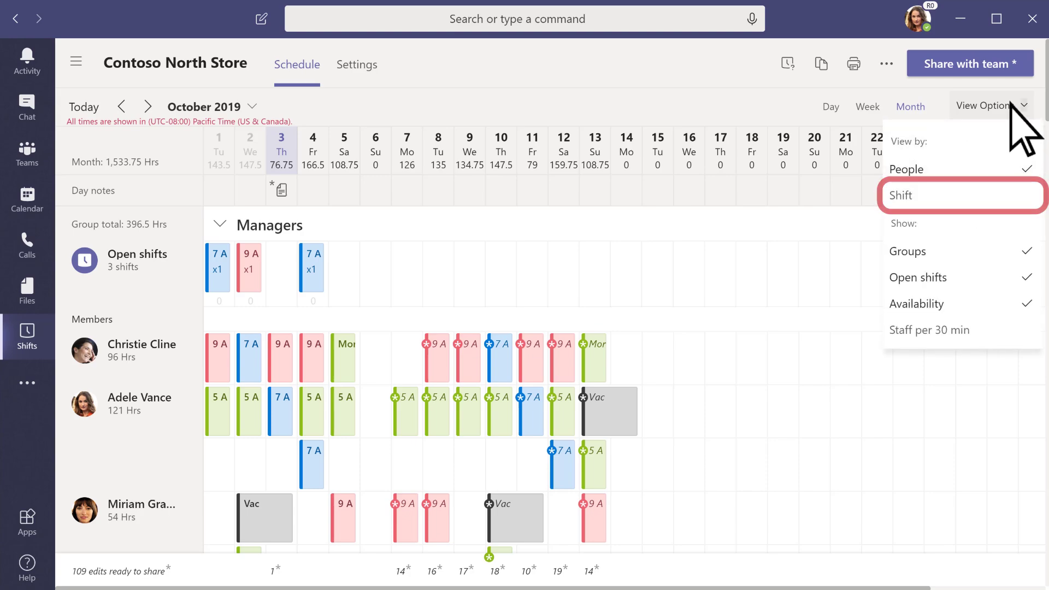
left_click(926, 195)
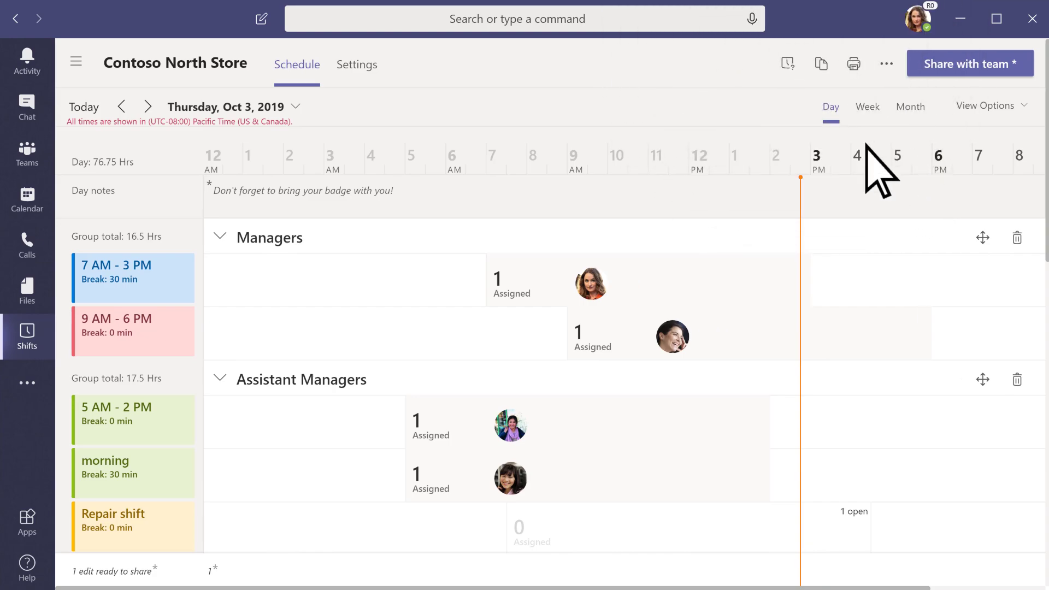
Step: Review the details of the pending time off request among the shift requests
left_click(788, 64)
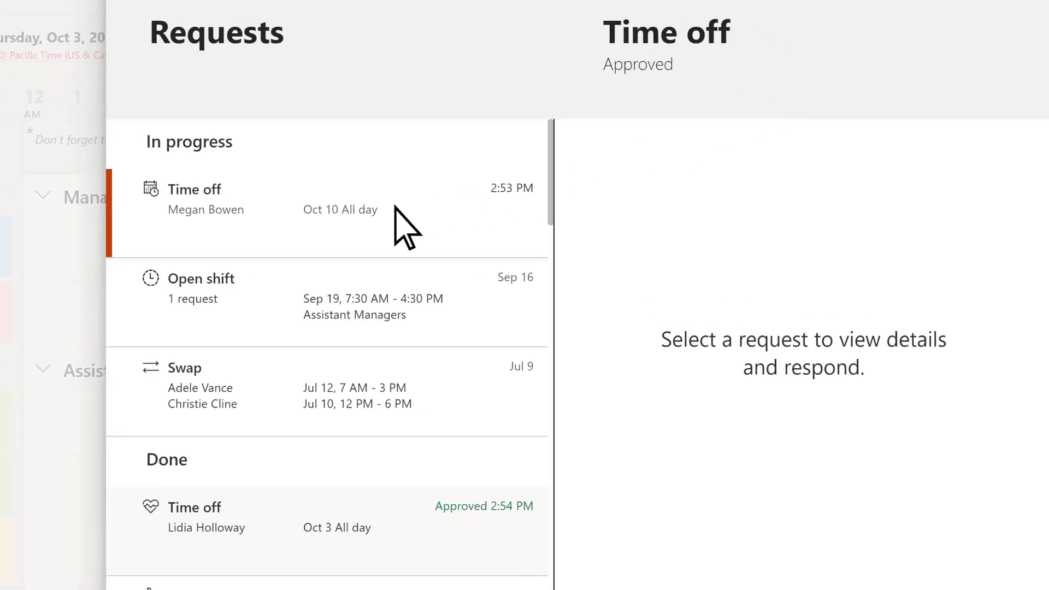
left_click(394, 206)
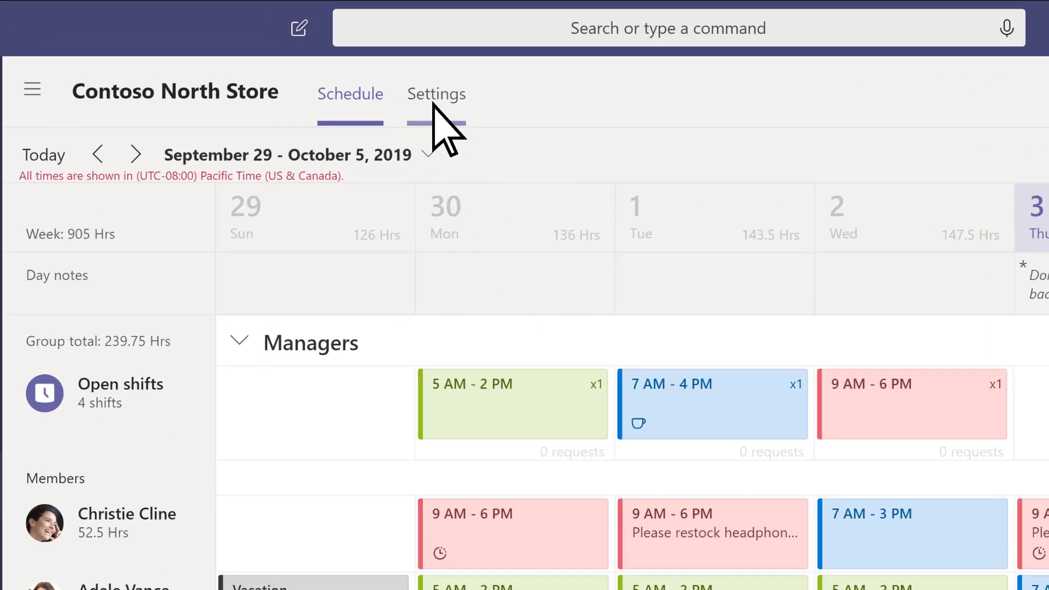
Step: Set up and turn on Time Clock in Contoso North Store's schedule settings
left_click(356, 64)
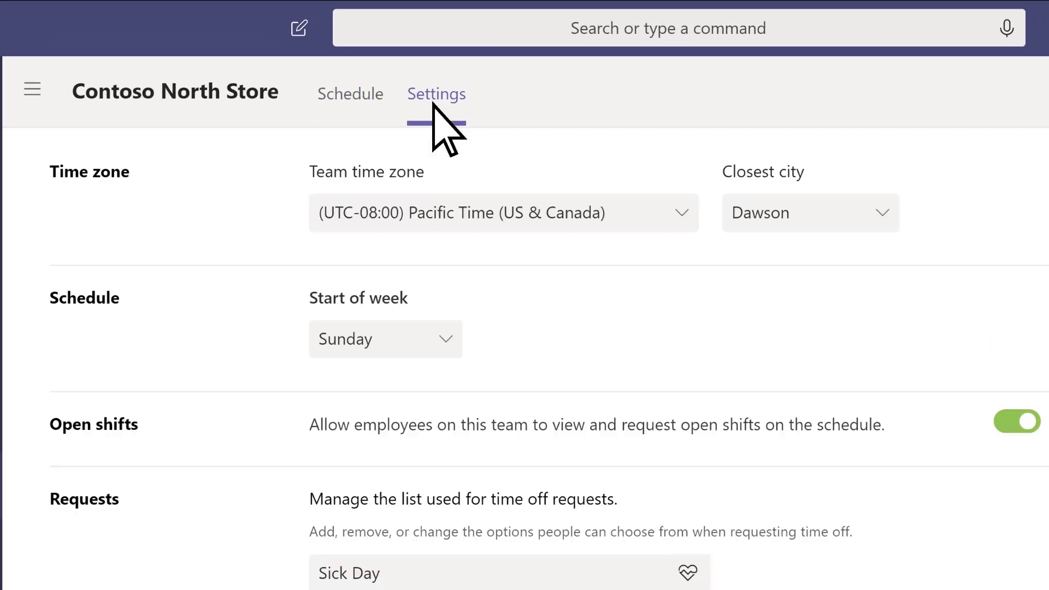
scroll(433, 246, "down", 8)
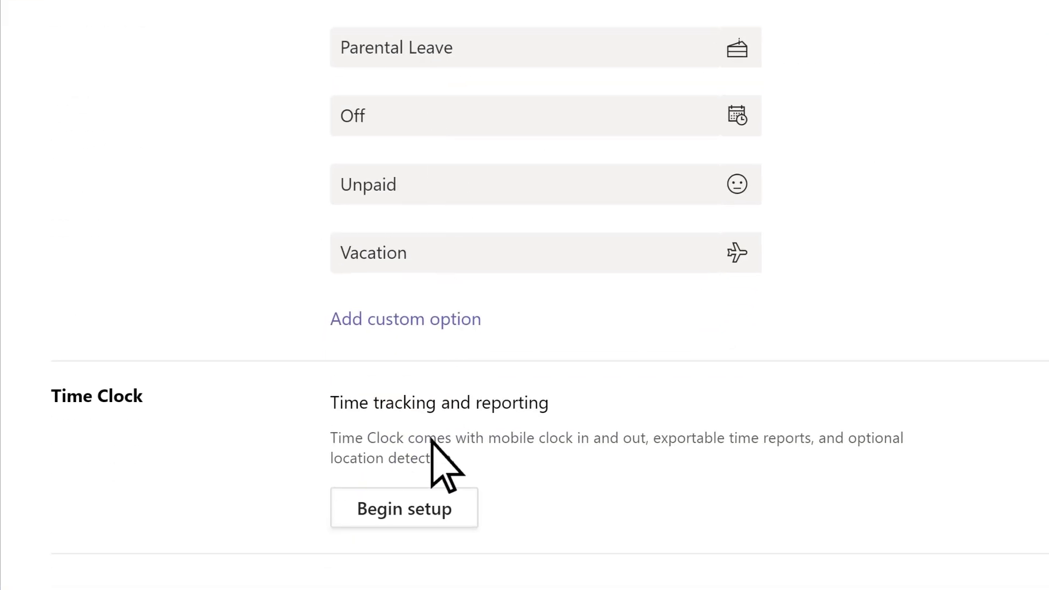
left_click(405, 518)
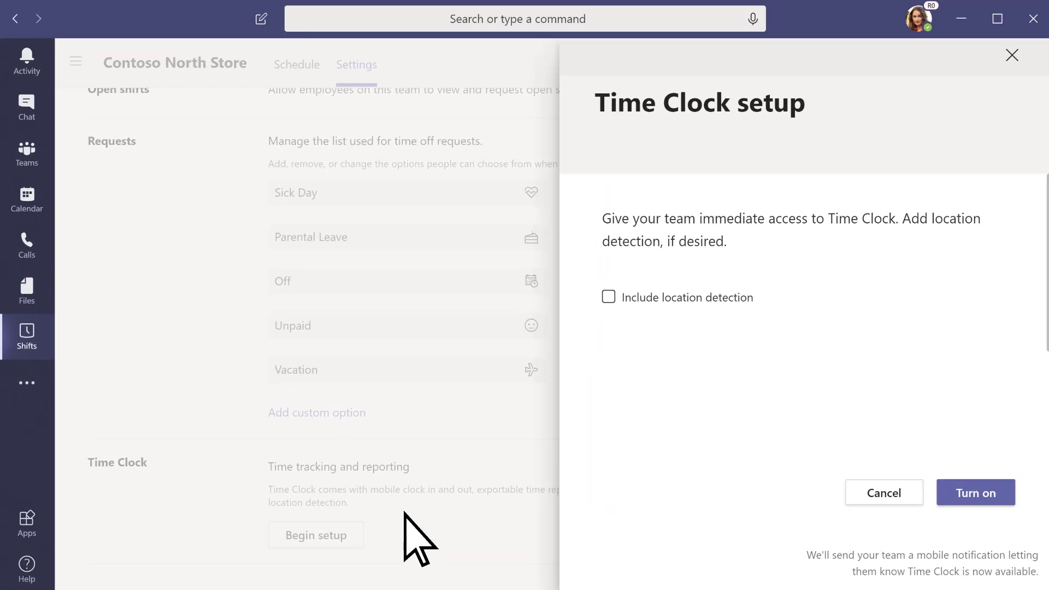
left_click(975, 493)
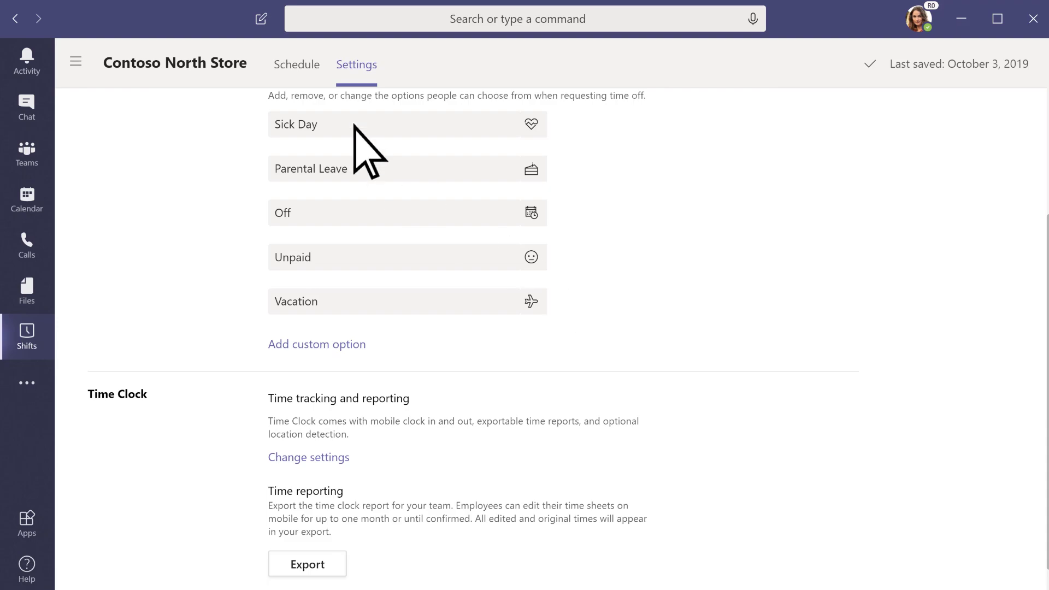
Step: Return to the Contoso North Store weekly schedule and bring up its extra actions menu
left_click(297, 64)
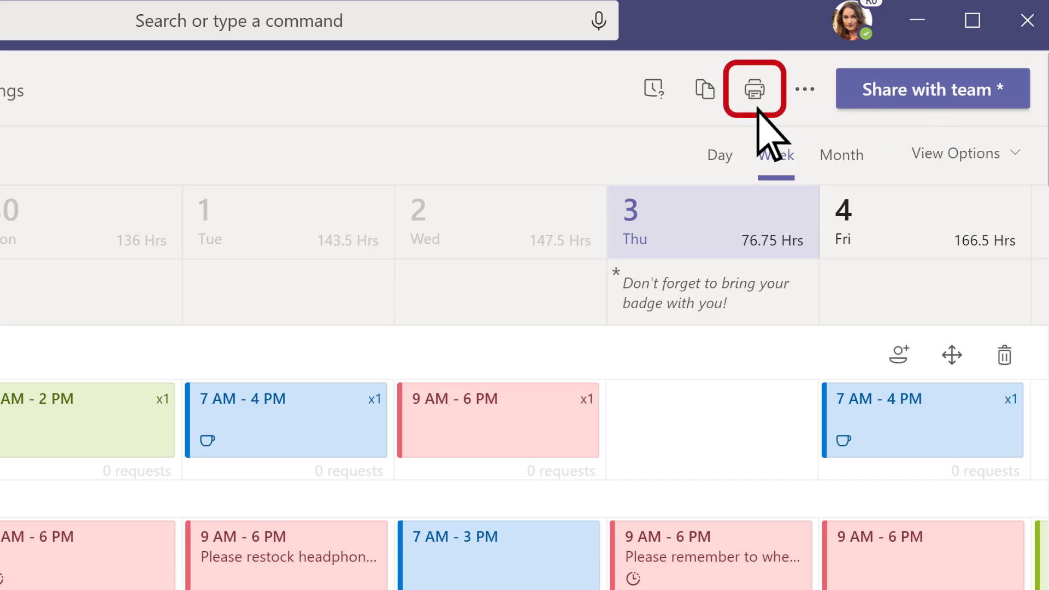
left_click(805, 89)
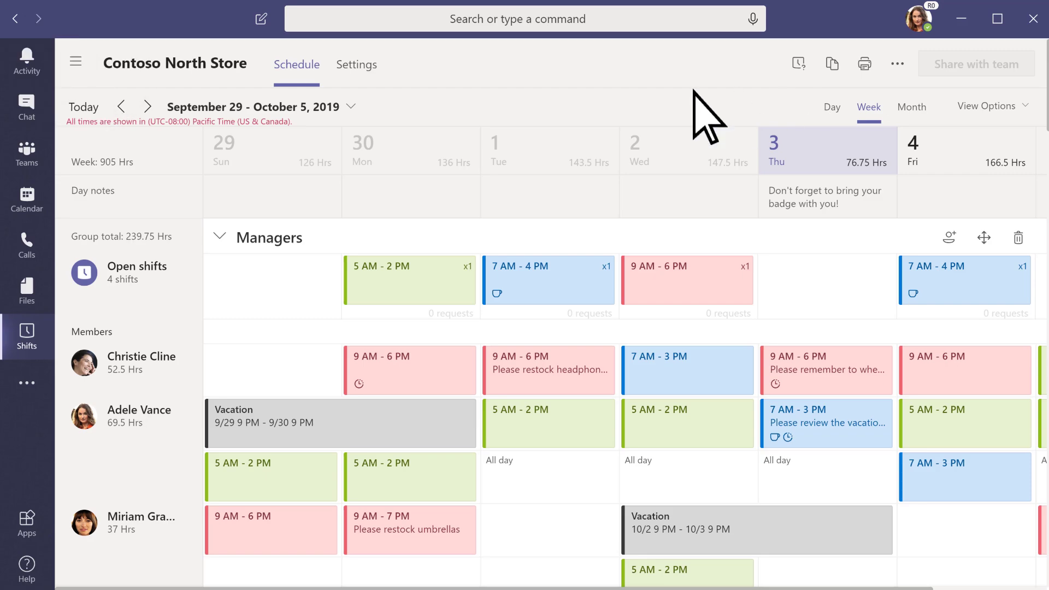
left_click(75, 51)
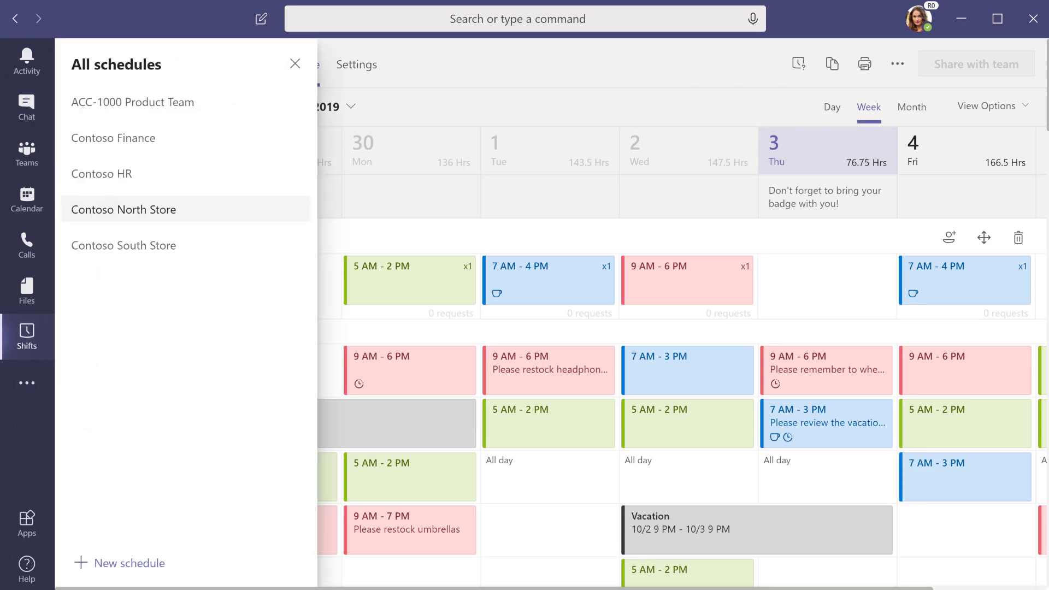